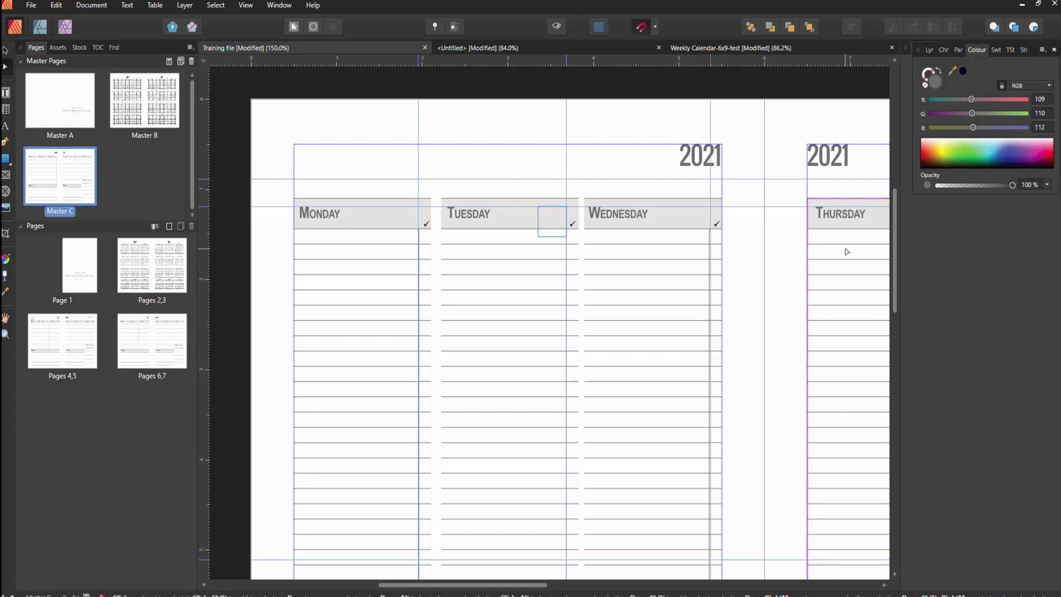
left_click(589, 106)
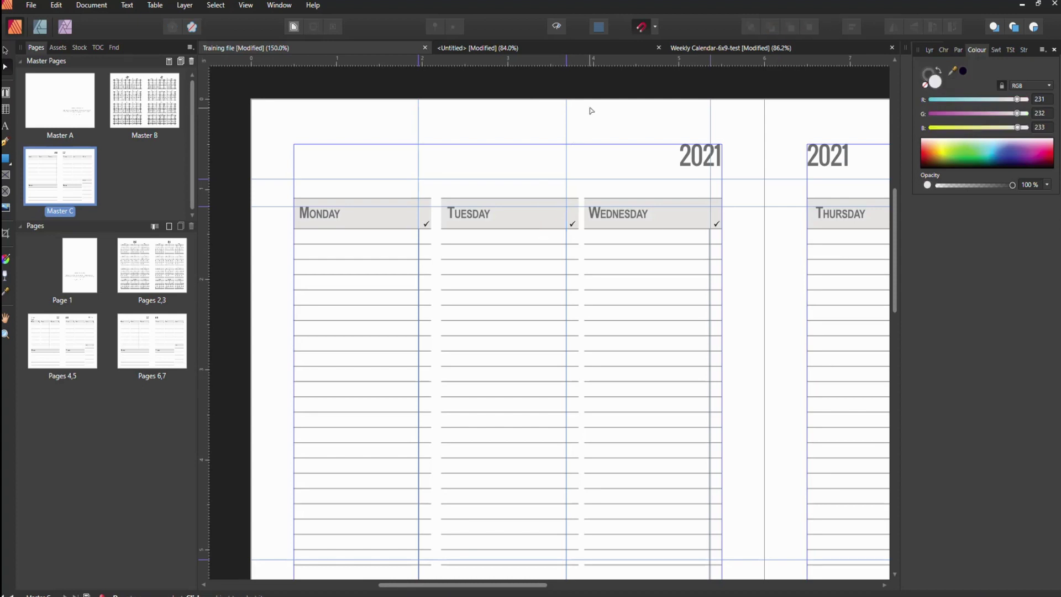
key("ctrl+minus")
key("ctrl+minus")
left_click_drag(800, 336, 675, 275)
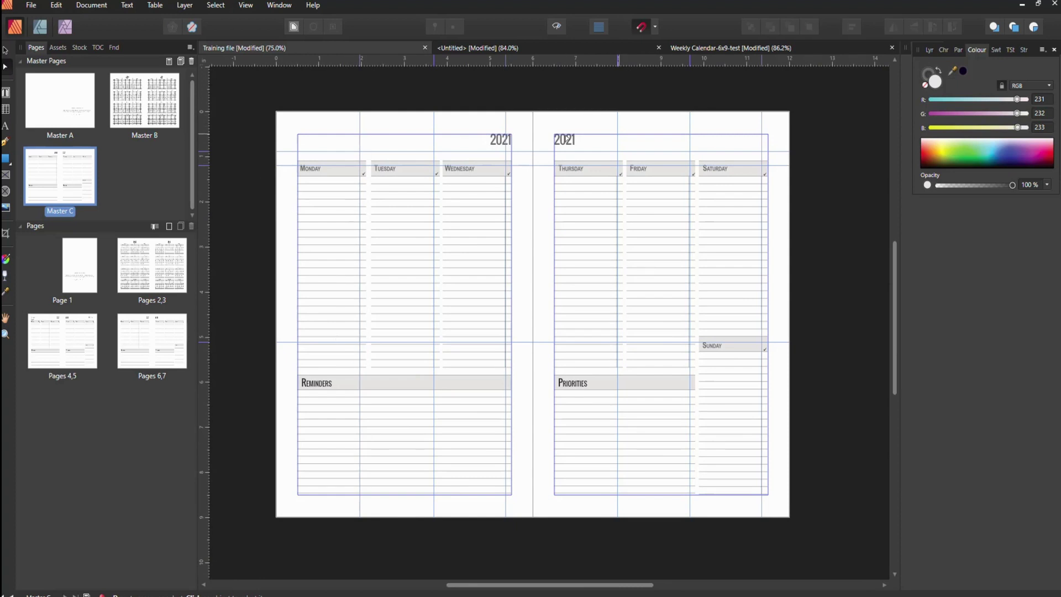
left_click(314, 173)
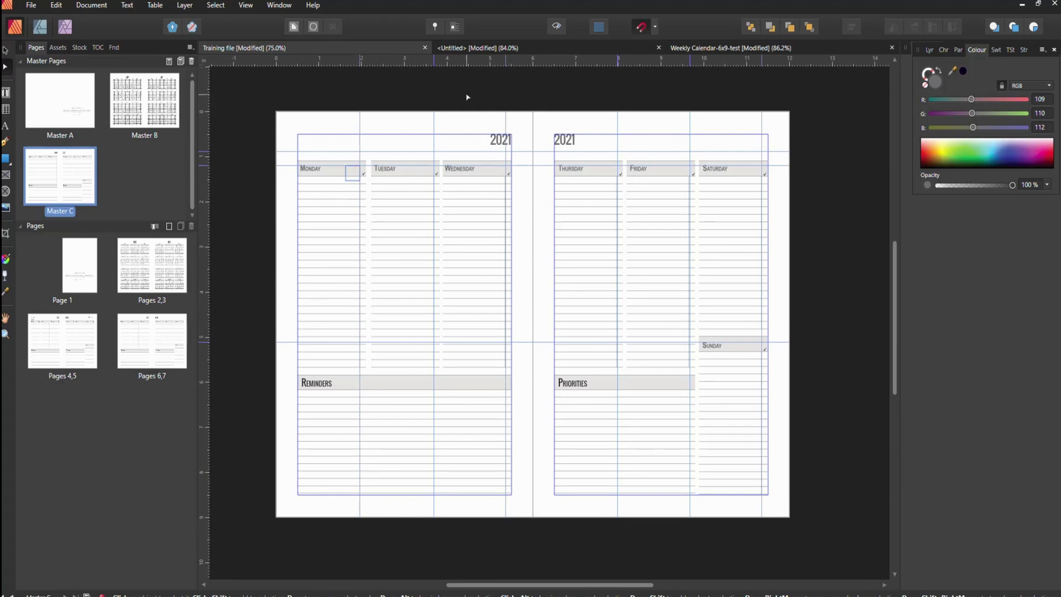
key("ctrl+plus")
left_click_drag(290, 126, 396, 237)
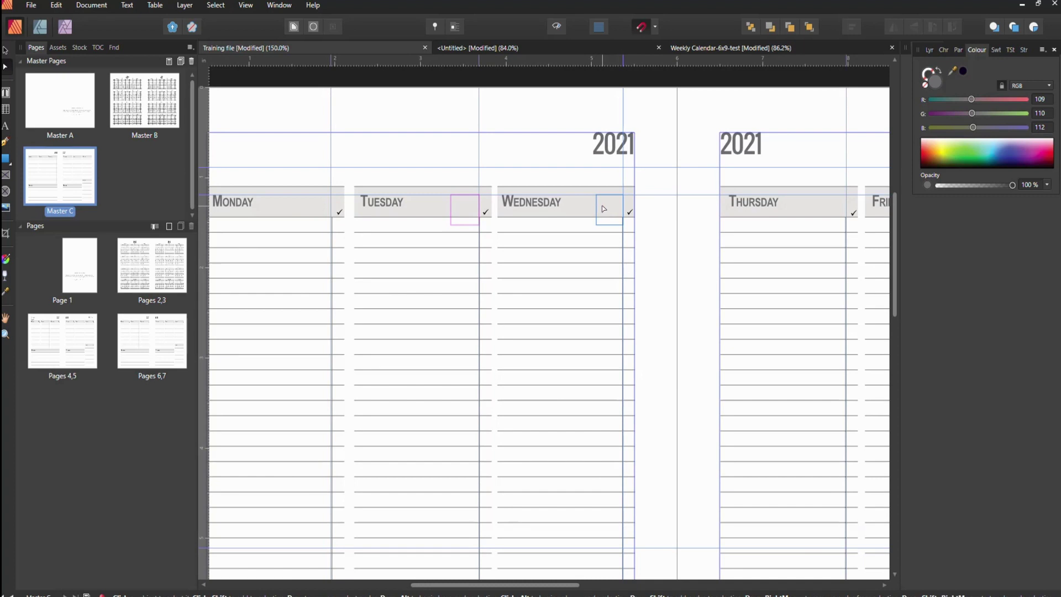
Step: On Master C, start the text-flow chain from Monday's date box to the next frame with Frame Text
scroll(491, 143, "up", 1)
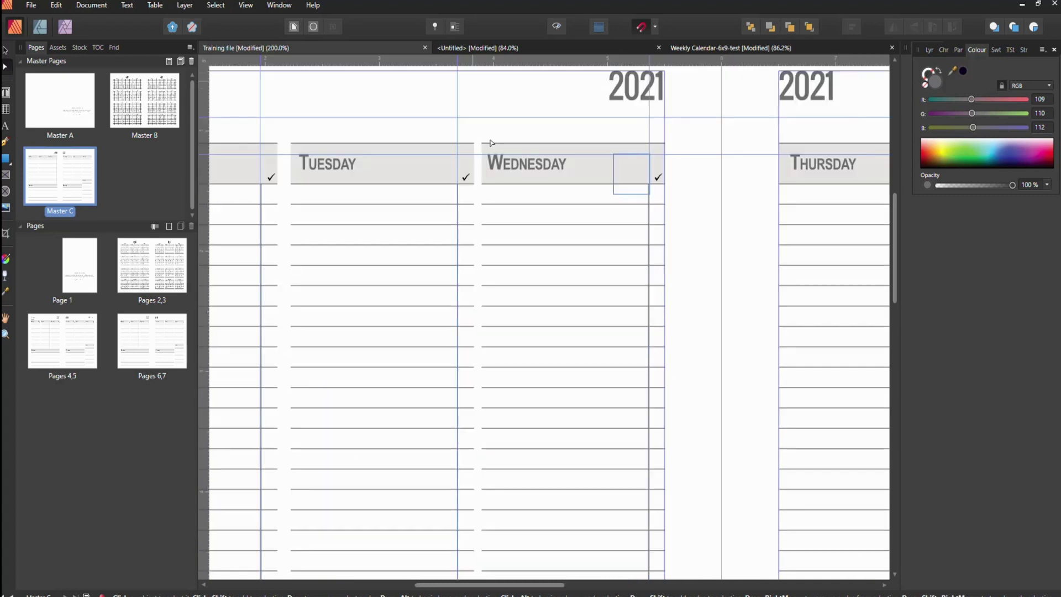
left_click_drag(291, 227, 446, 280)
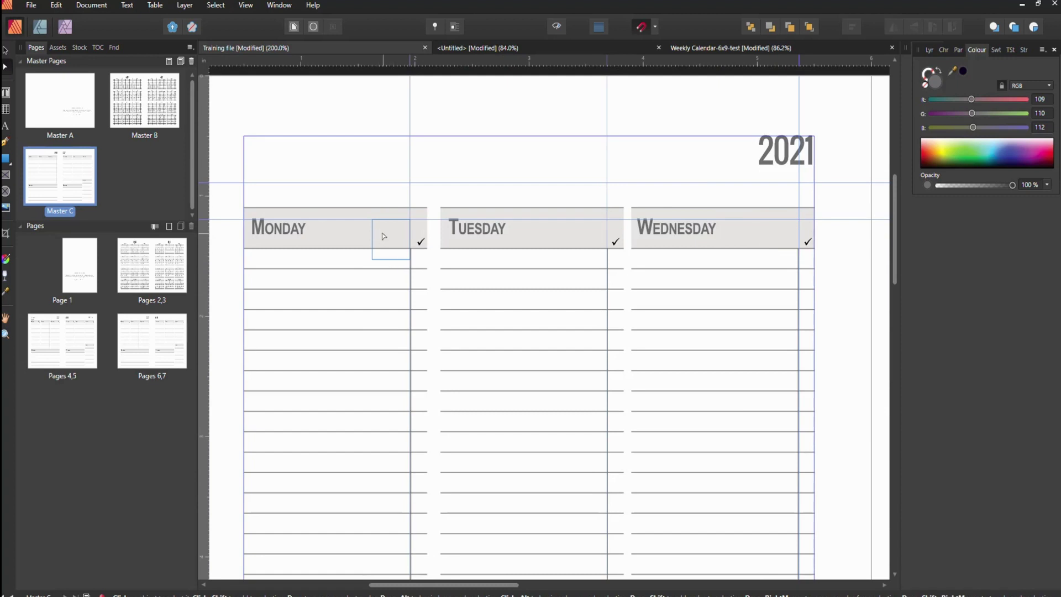
left_click(5, 93)
left_click(409, 224)
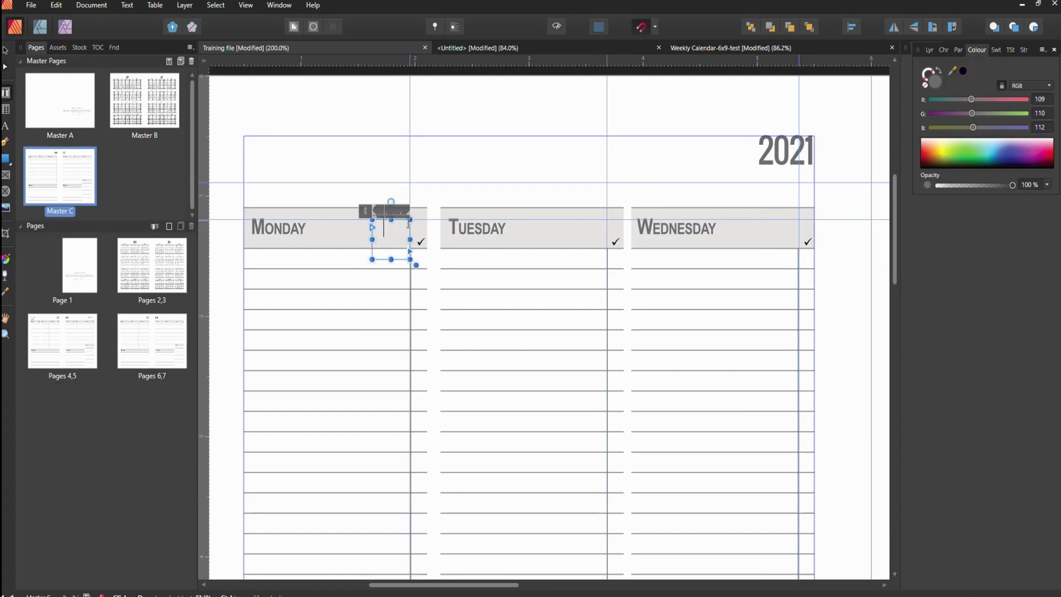
left_click(415, 256)
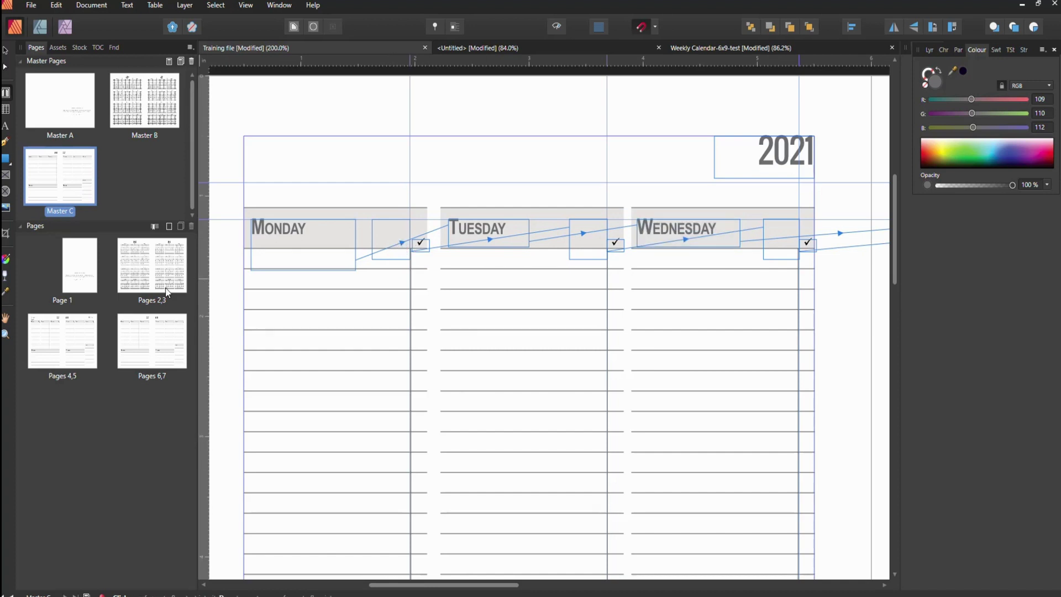
Step: Show the Pages 4,5 spread with the flowed December dates, then switch to the Text Flow notes
left_click(46, 339)
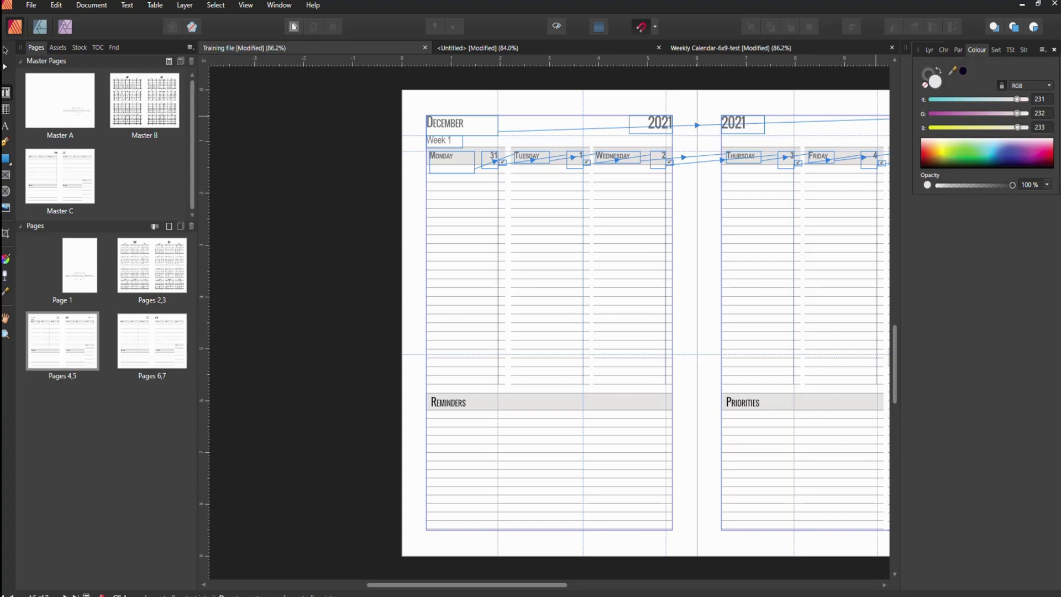
key("alt+Tab")
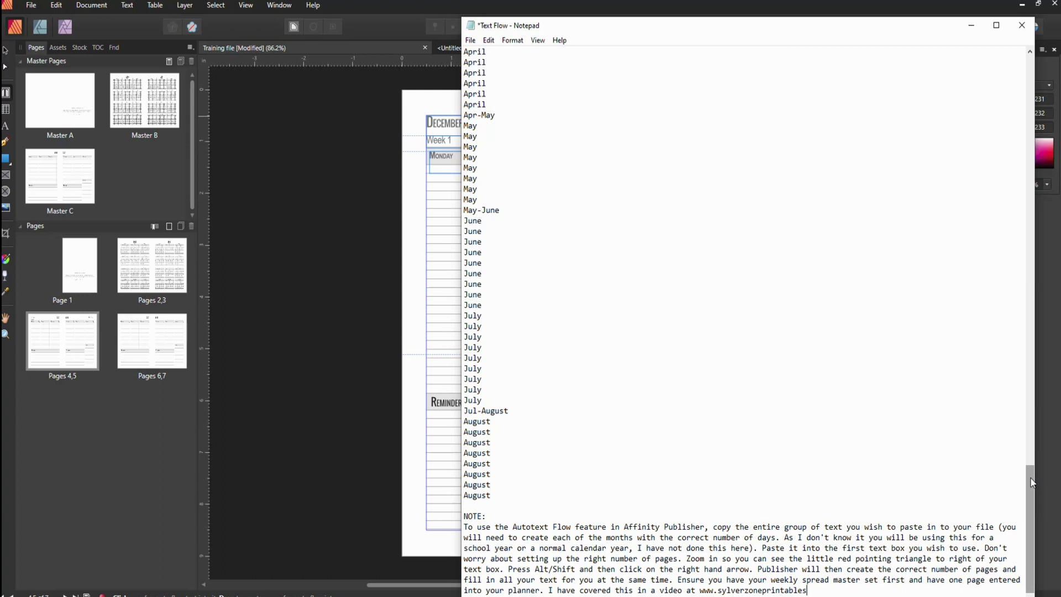
Step: Review the Text Flow notes, select the day-number list ending at 31, and return to Publisher
left_click_drag(1030, 479, 1031, 176)
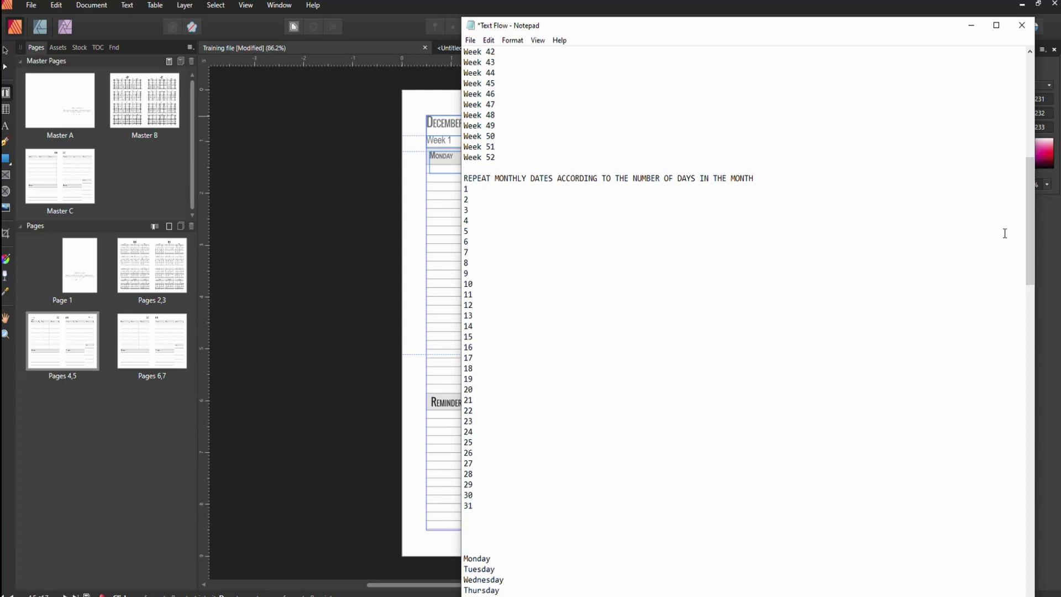
left_click_drag(1030, 232, 1032, 348)
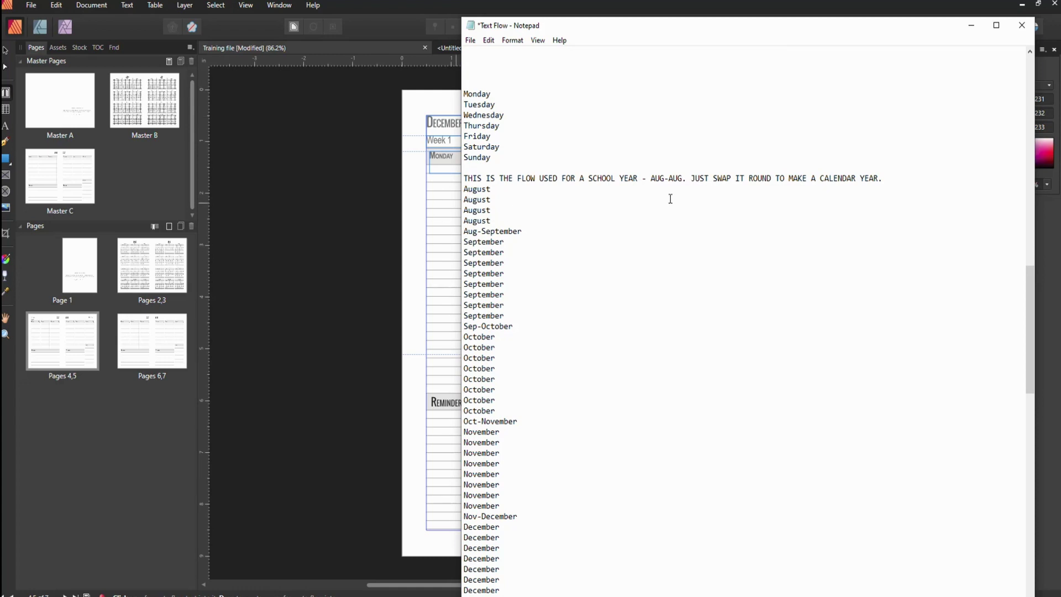
left_click_drag(1029, 286, 1029, 190)
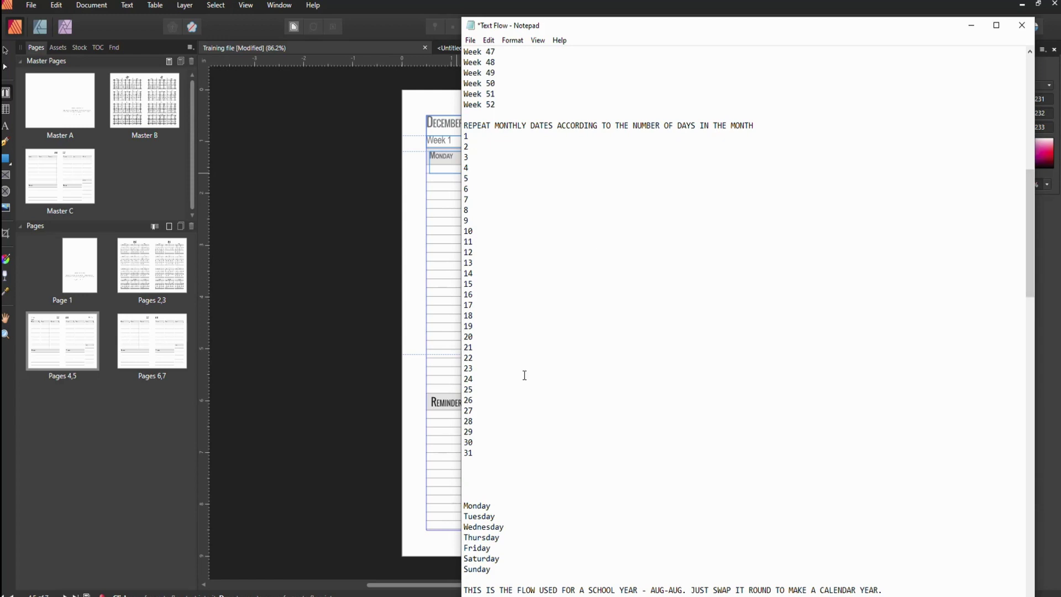
left_click_drag(490, 451, 448, 200)
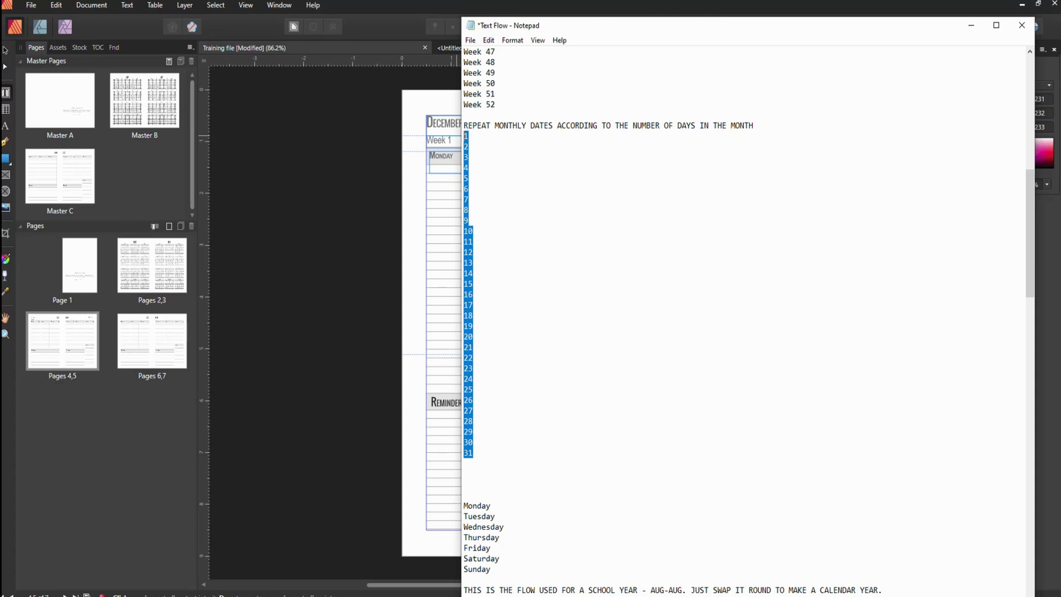
key("alt+Tab")
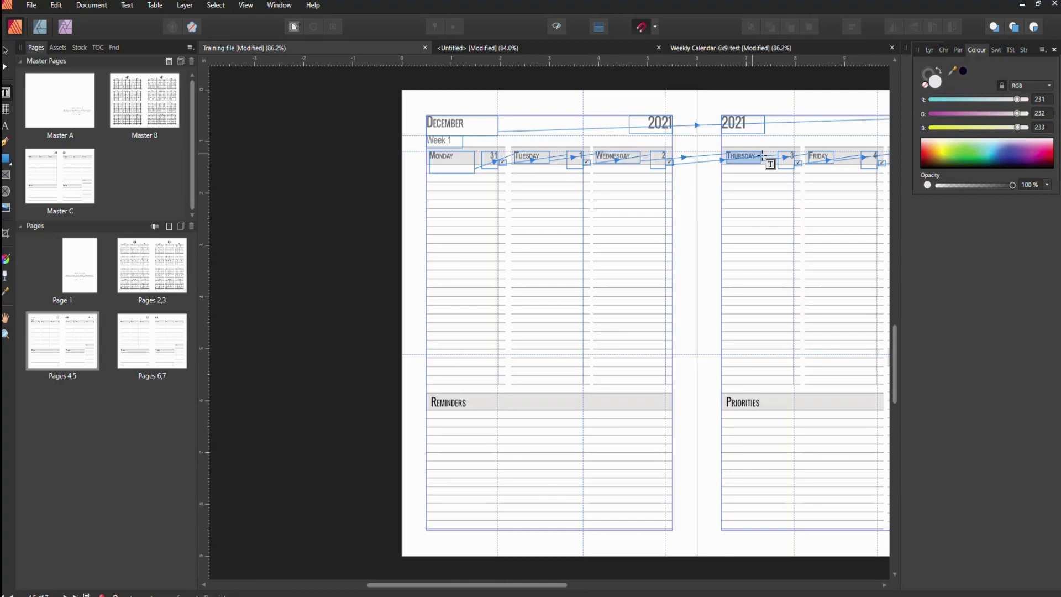
Step: Return to the Pages 4,5 spread and select Sunday's date box showing 6
left_click(174, 341)
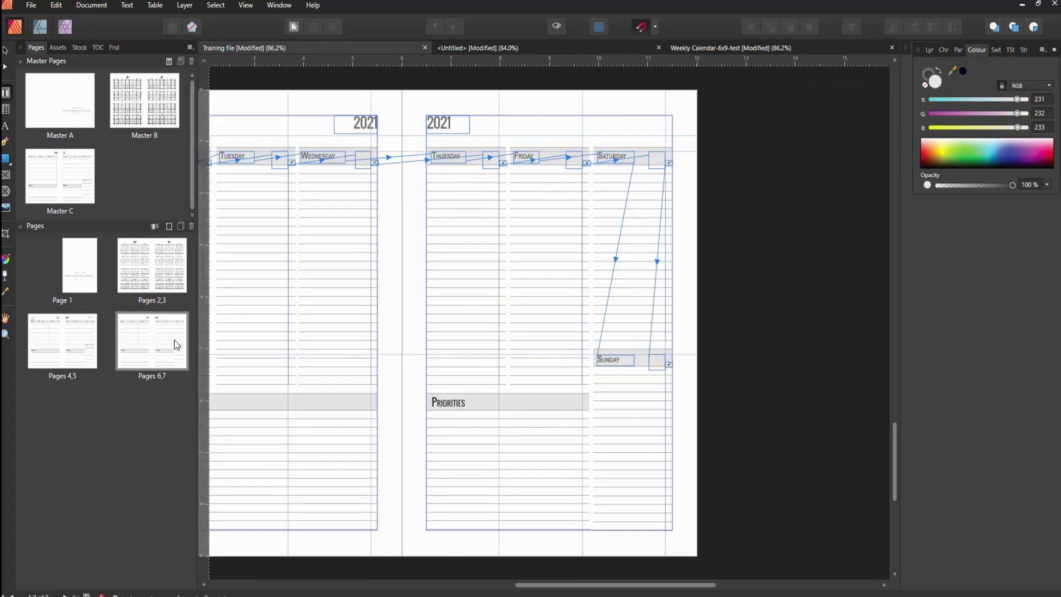
left_click(80, 346)
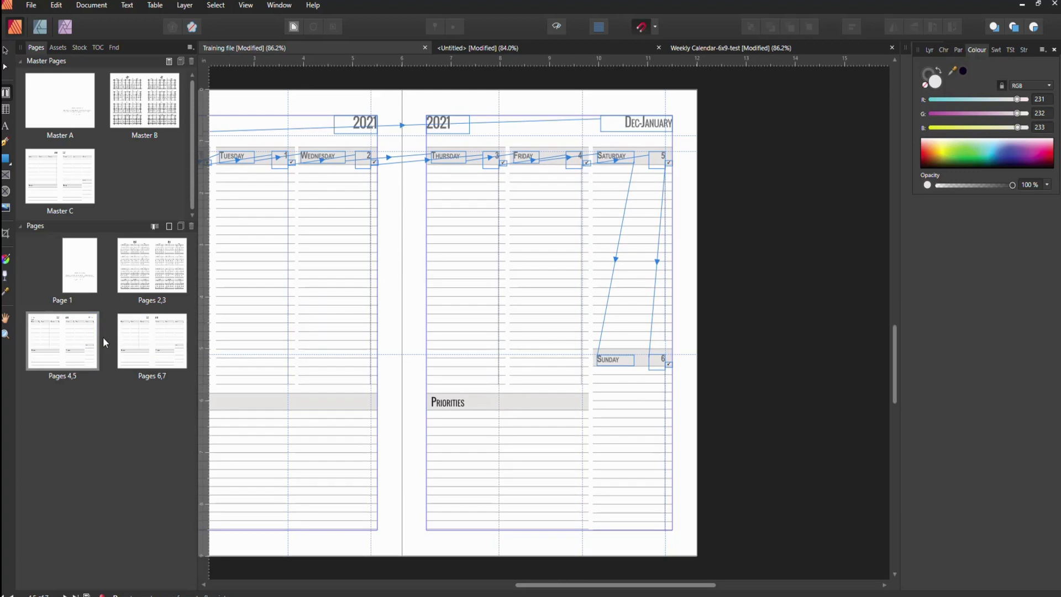
left_click(663, 365)
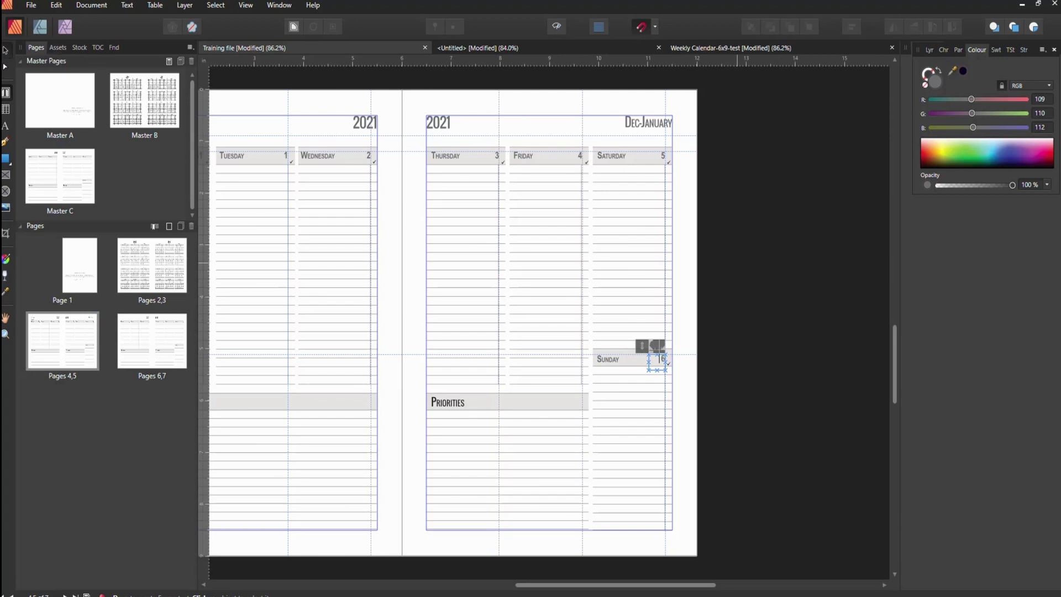
Step: With the Move tool, select Sunday's '6' frame and auto-flow its overflow into new spreads
left_click(6, 51)
left_click(677, 351)
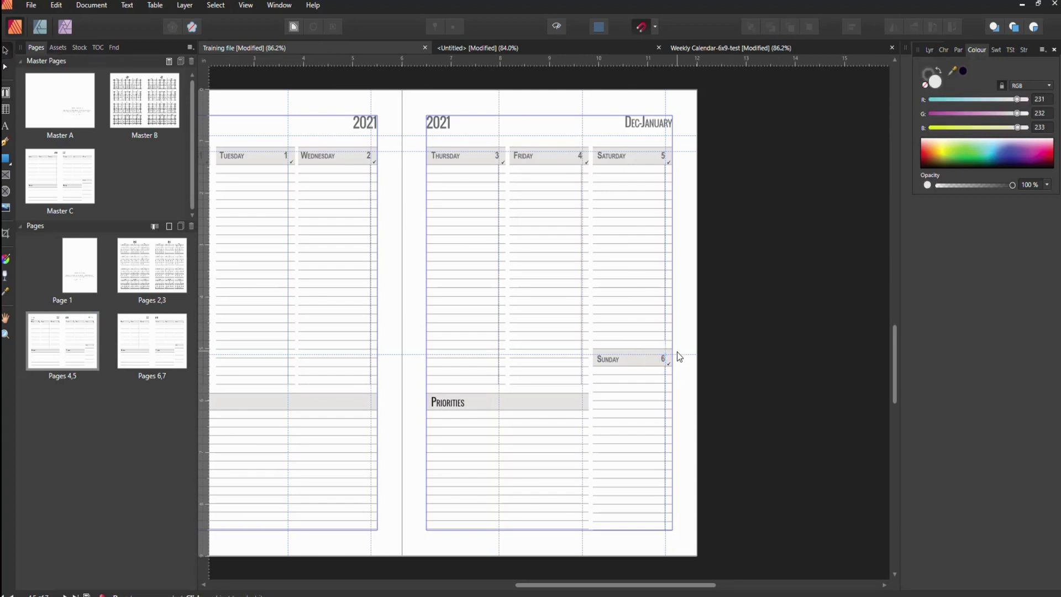
key("ctrl+2")
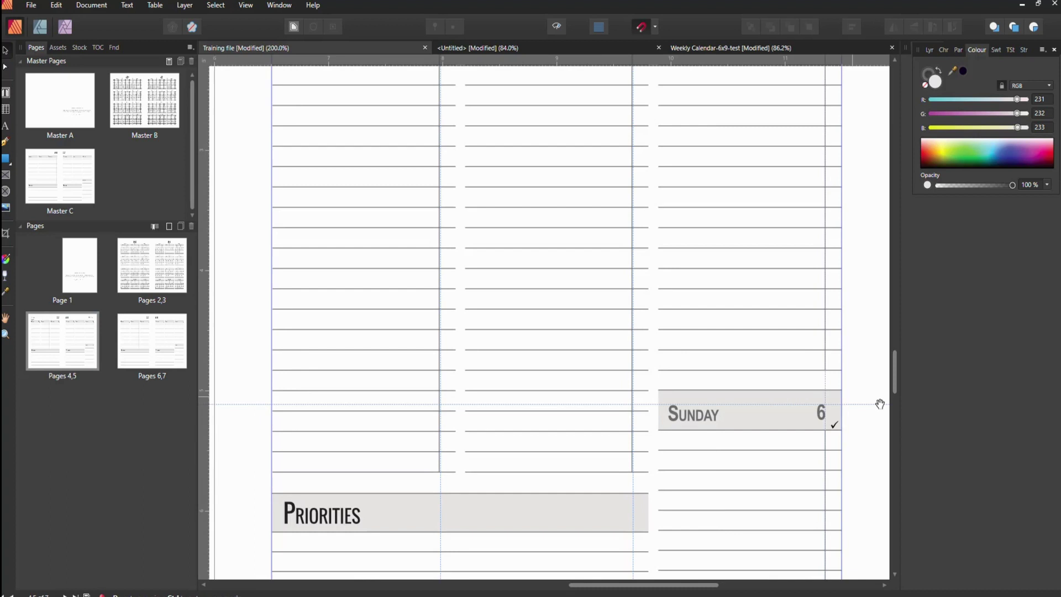
left_click_drag(840, 428, 636, 364)
left_click(602, 362)
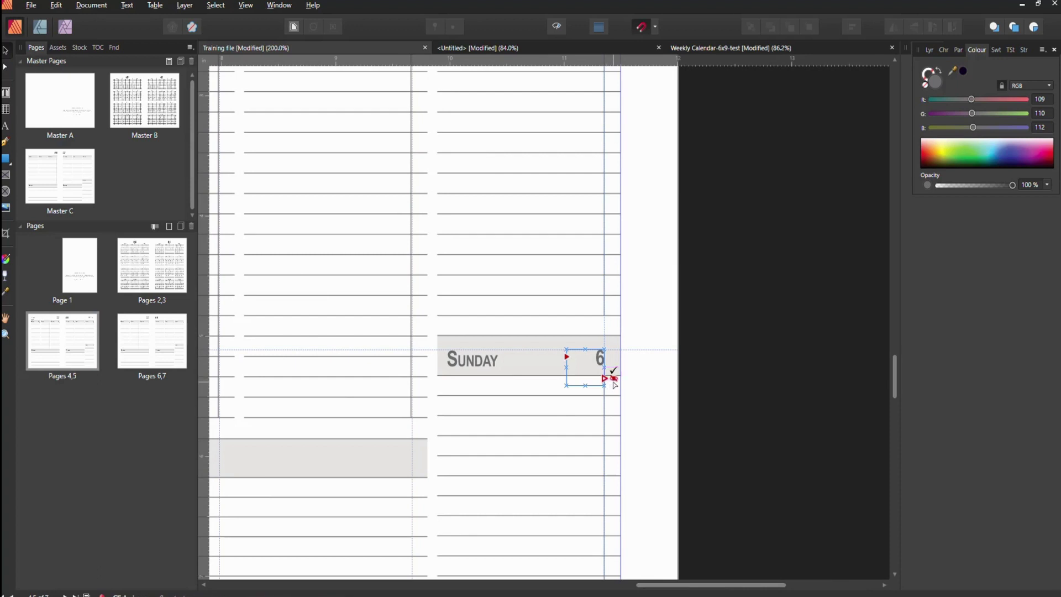
key("ctrl+0")
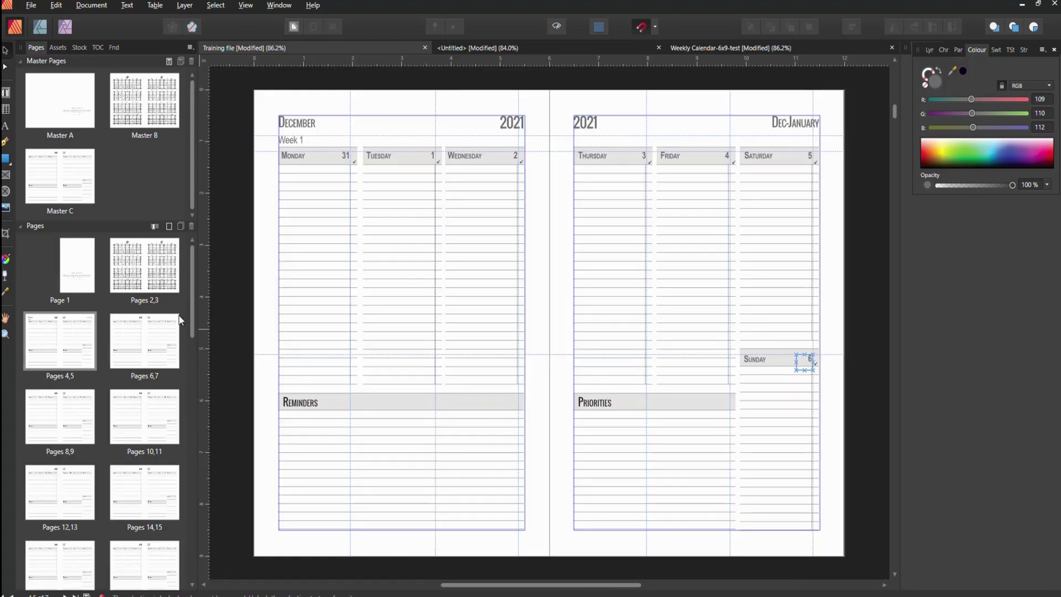
Step: Display the final Pages 64,65 spread, whose flowed dates end on Saturday 31
left_click_drag(192, 324, 201, 574)
left_click(79, 534)
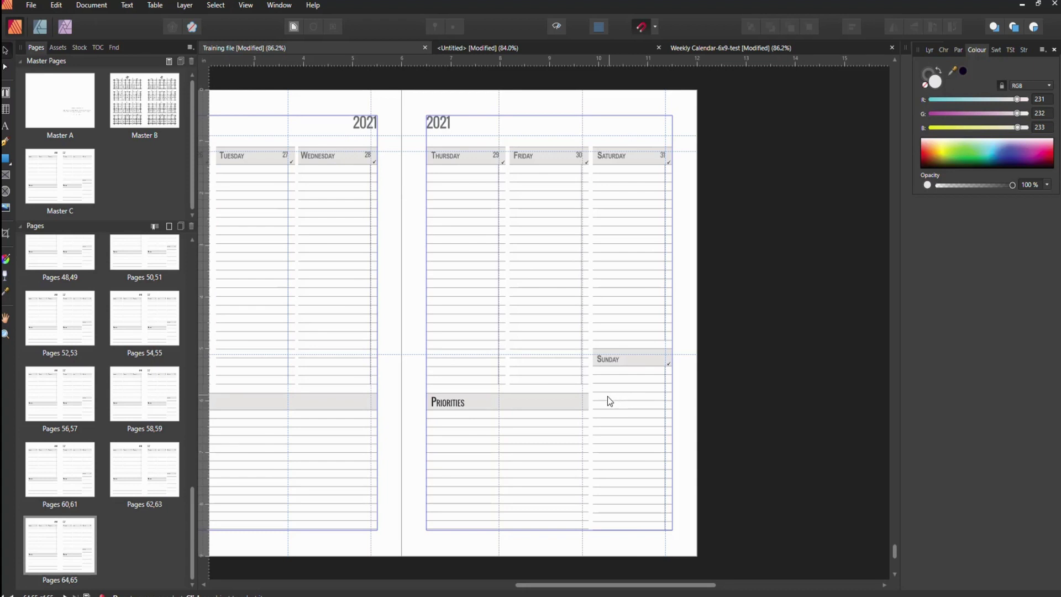
left_click_drag(195, 508, 185, 290)
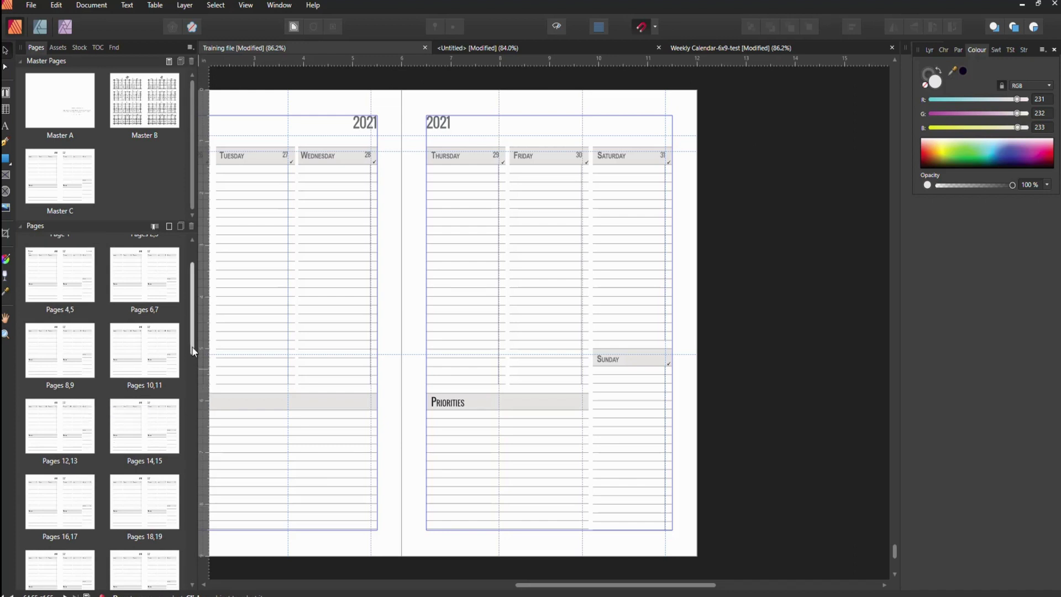
left_click_drag(195, 351, 203, 465)
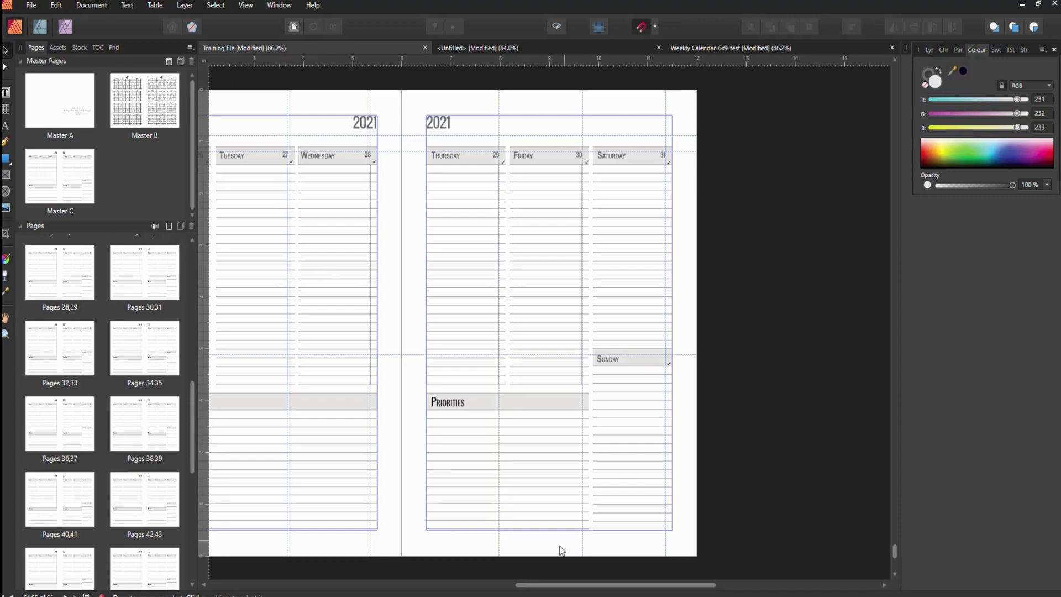
left_click_drag(578, 586, 508, 588)
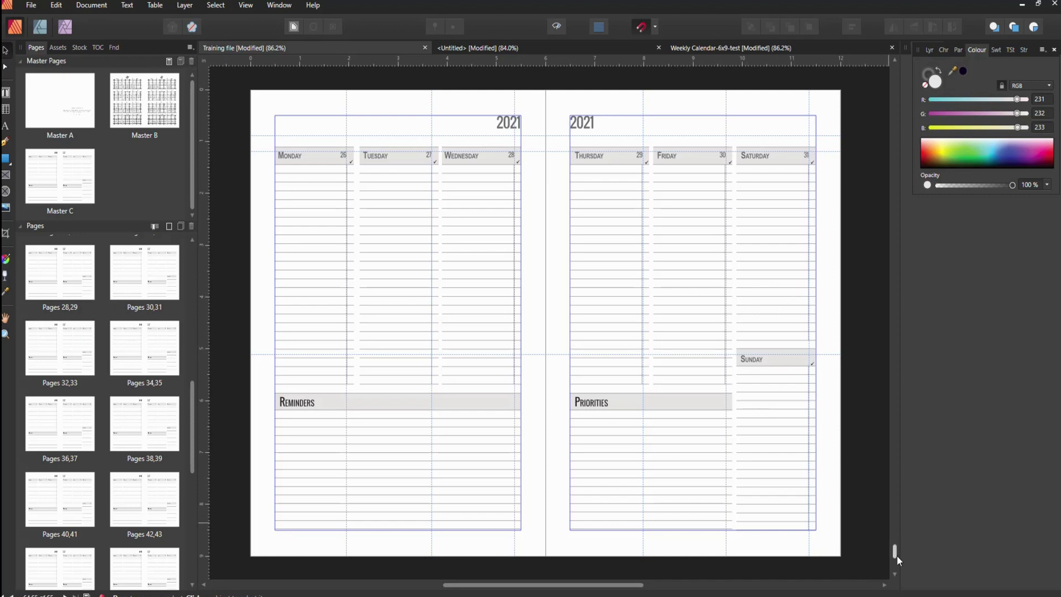
mouse_move(894, 552)
left_mouse_down()
mouse_move(897, 562)
mouse_move(896, 552)
left_mouse_up()
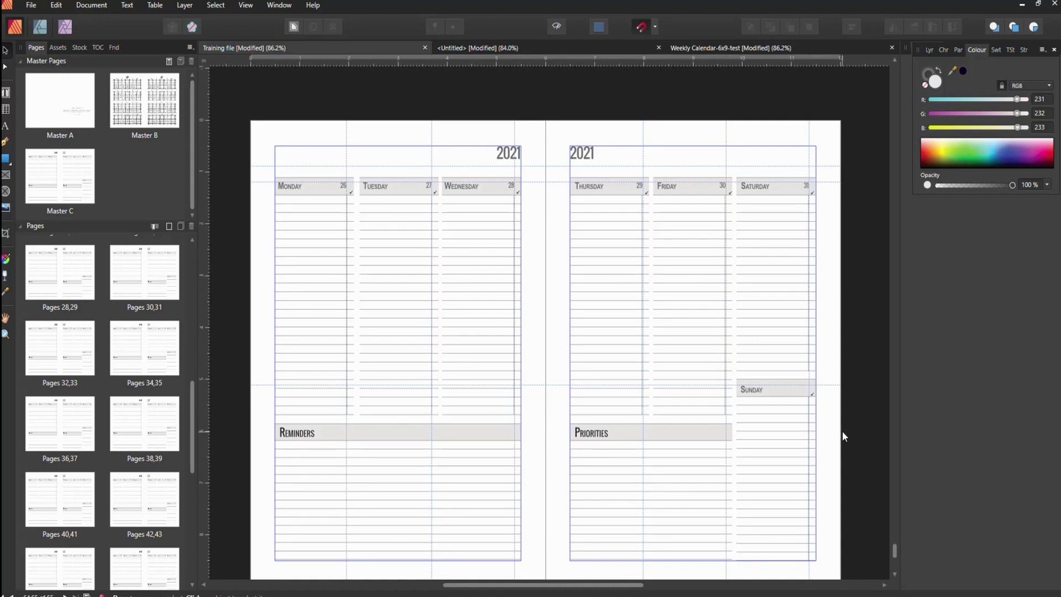